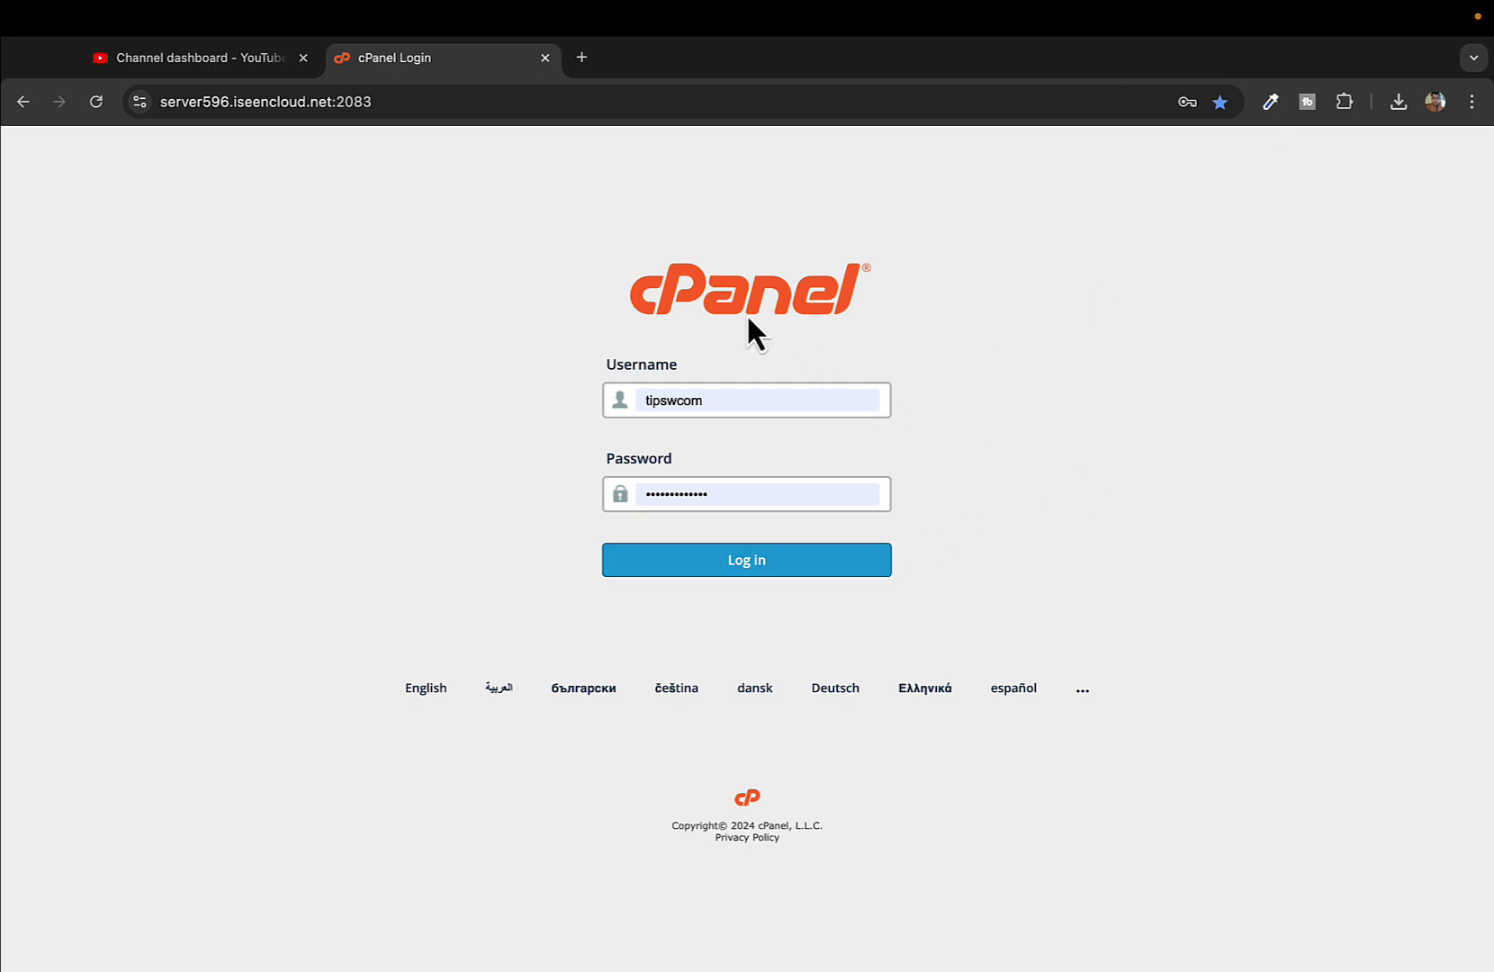
# - Log in to cPanel and go to the Domains management page
pyautogui.click(736, 559)
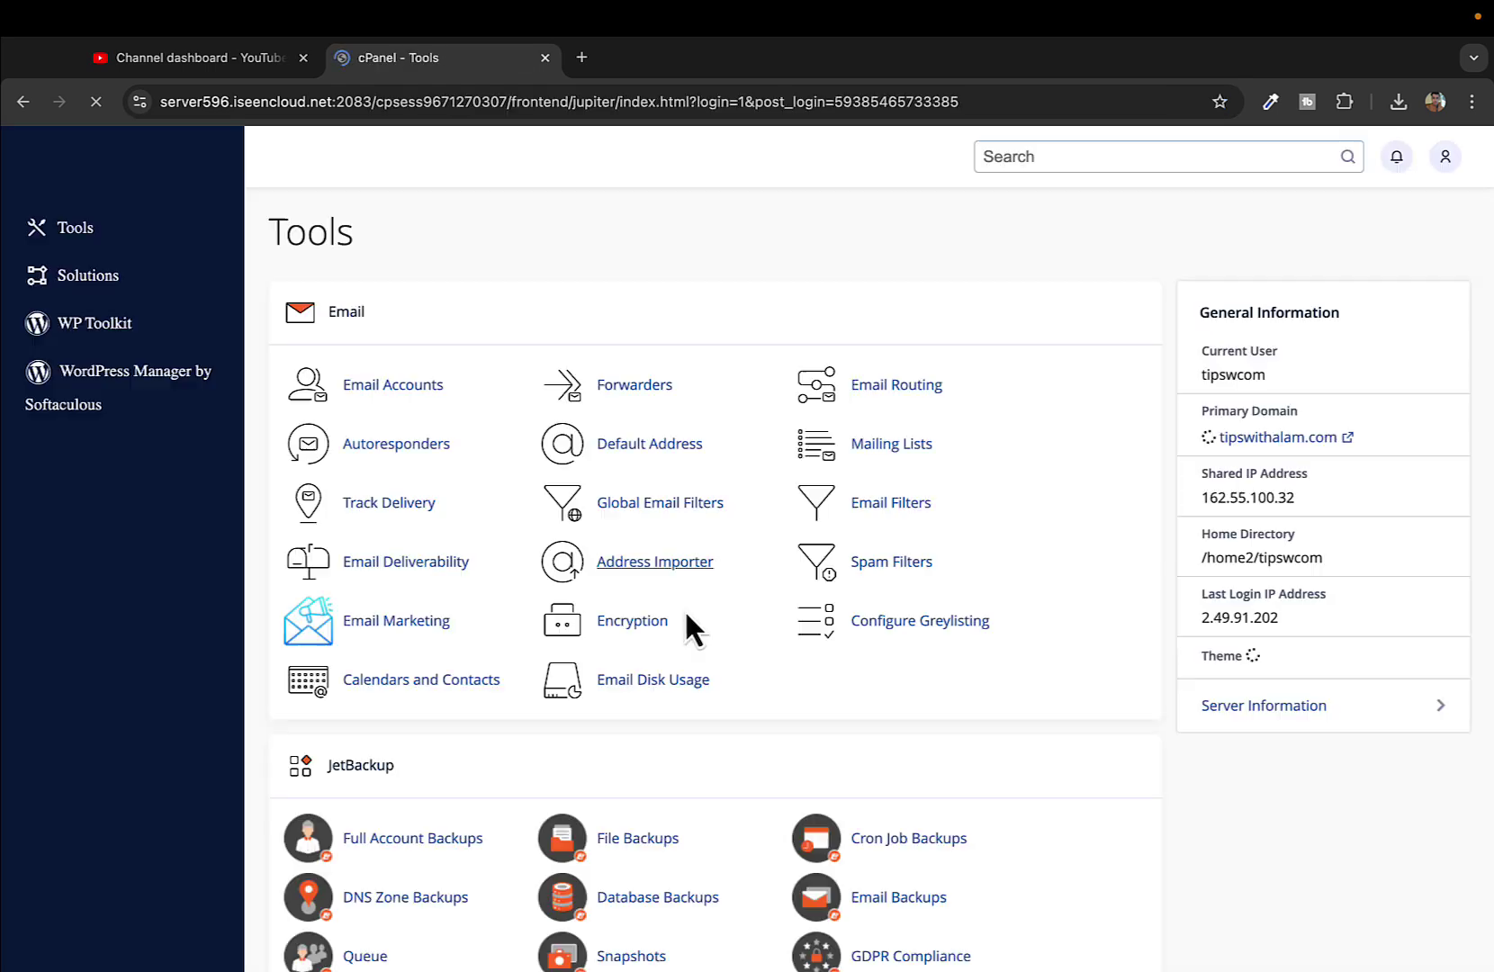
pyautogui.scroll(-3, 763, 762)
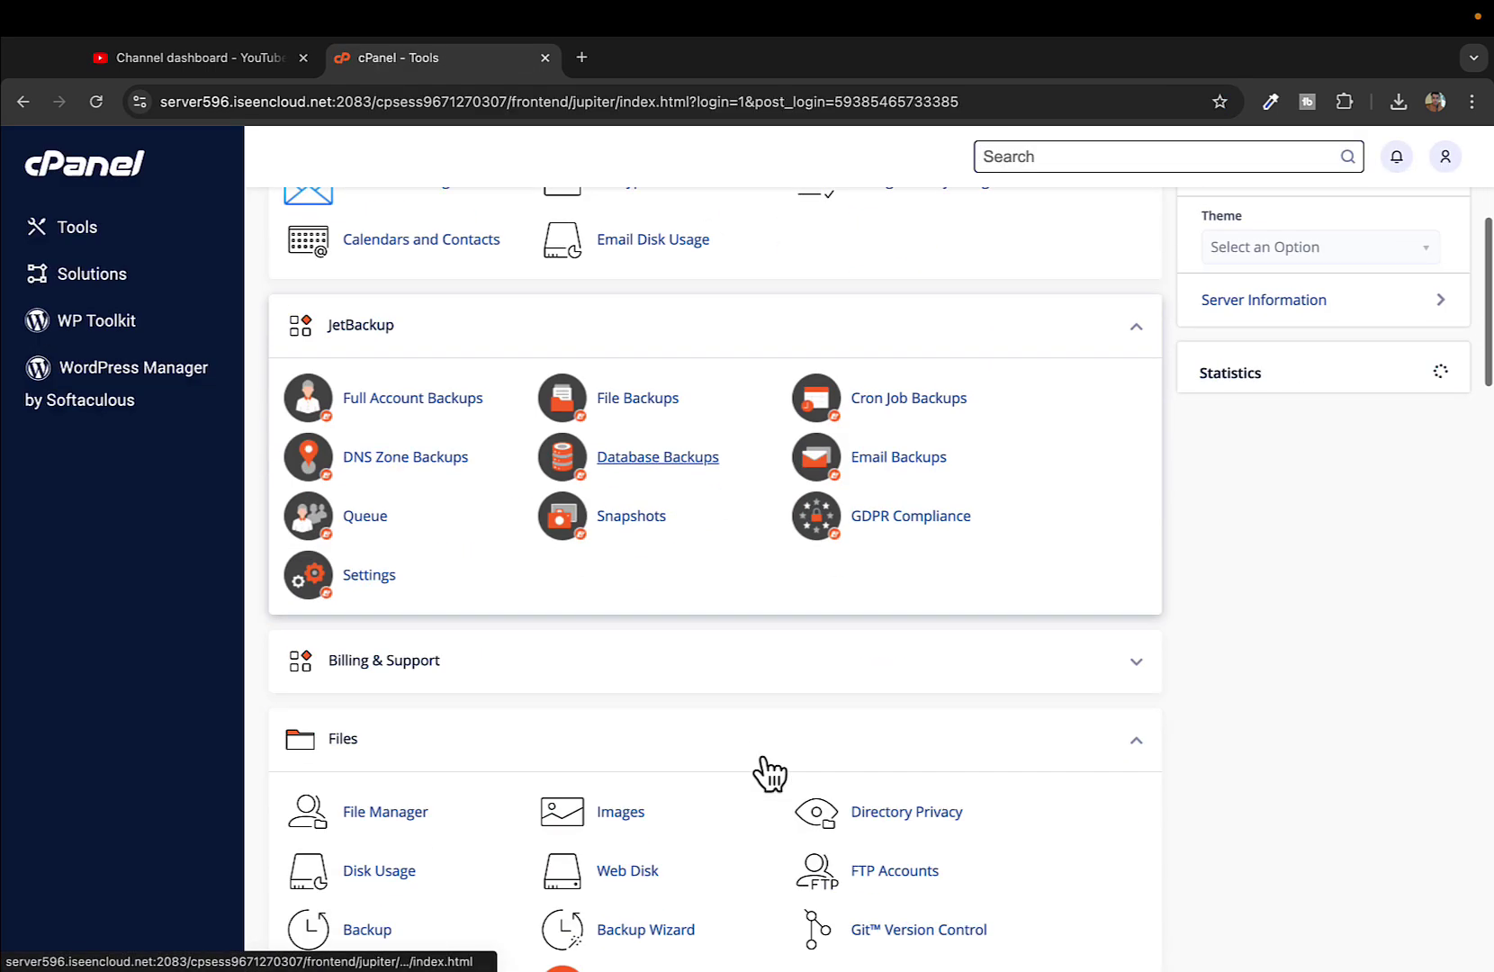
pyautogui.scroll(-3, 763, 761)
pyautogui.scroll(-3, 764, 761)
pyautogui.scroll(-3, 763, 761)
pyautogui.scroll(-3, 763, 762)
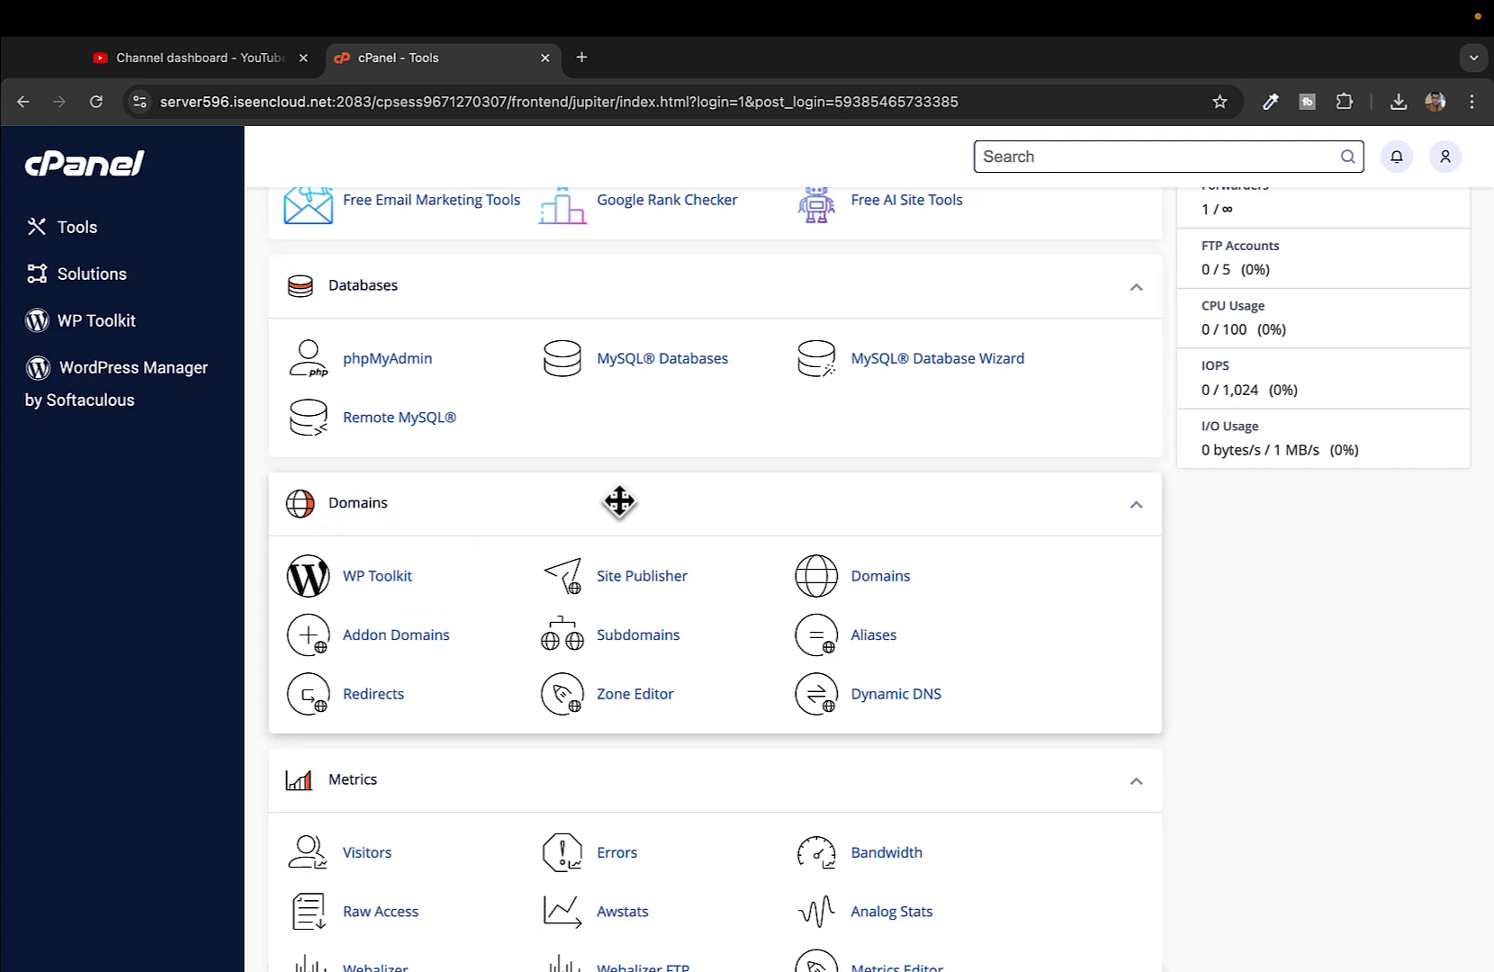
pyautogui.click(880, 576)
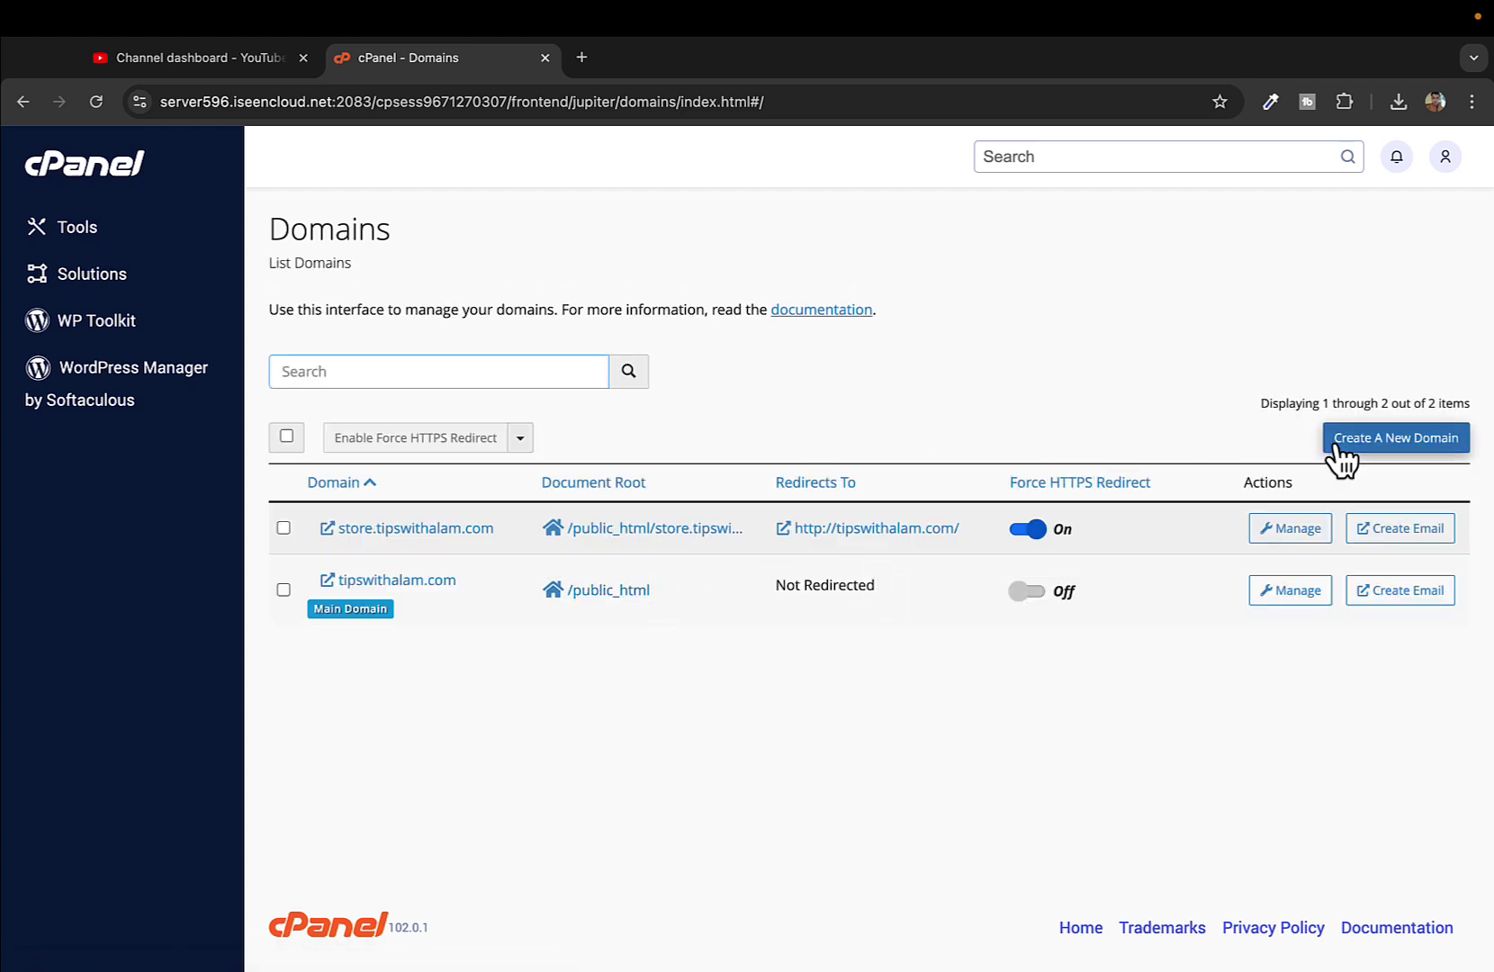
# - Start a new domain and clear a stray character from its empty Domain field
pyautogui.click(1368, 444)
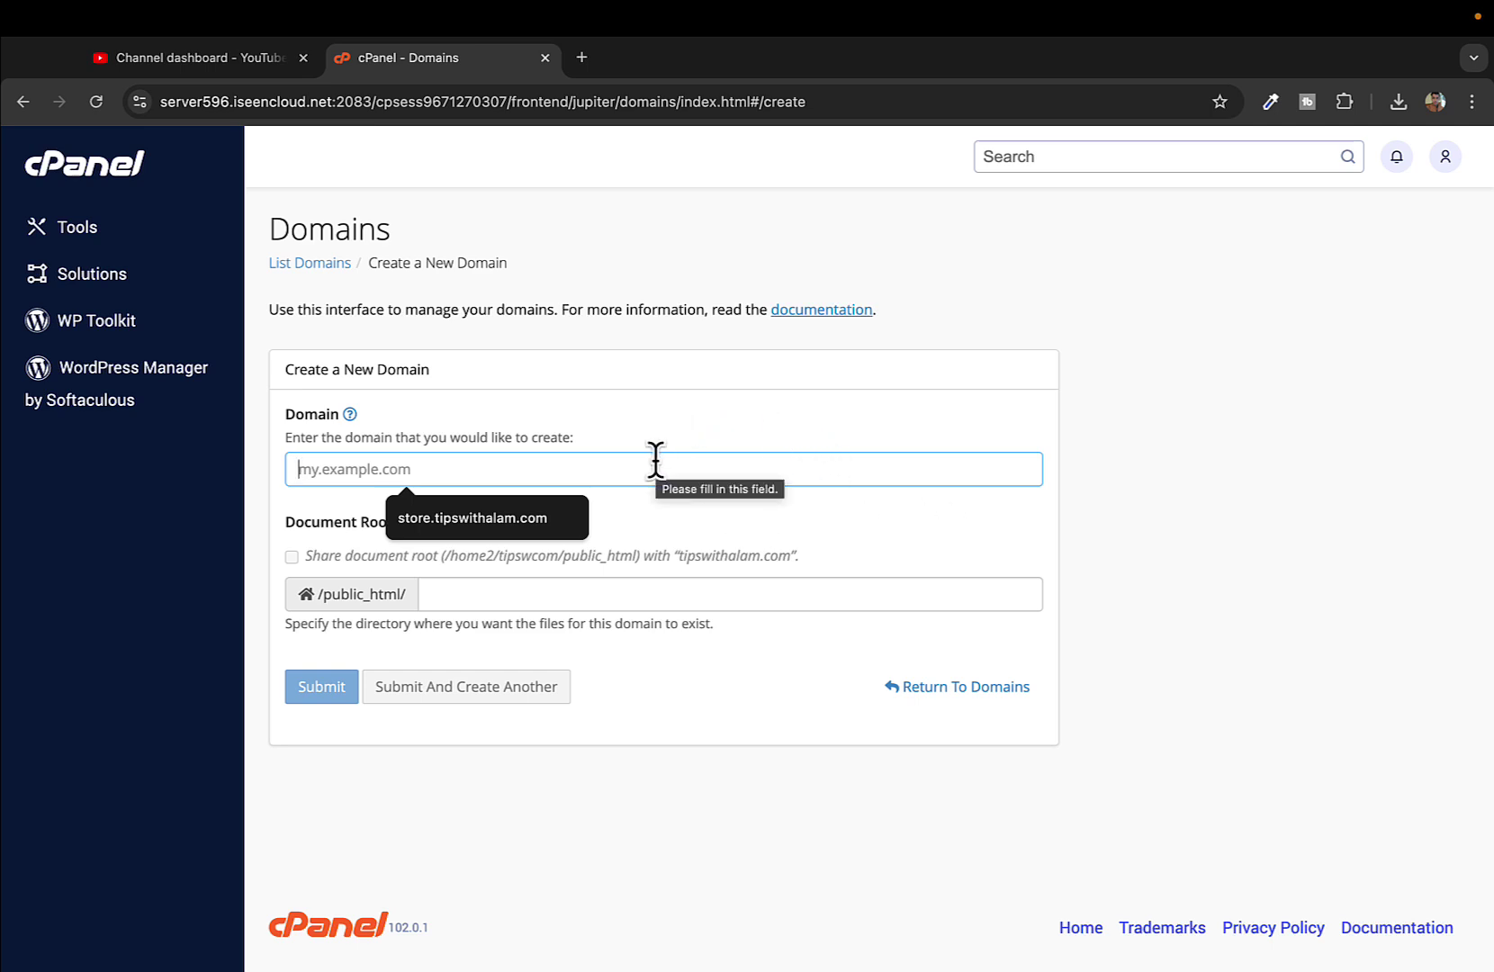
pyautogui.write('s')
pyautogui.press('BackSpace')
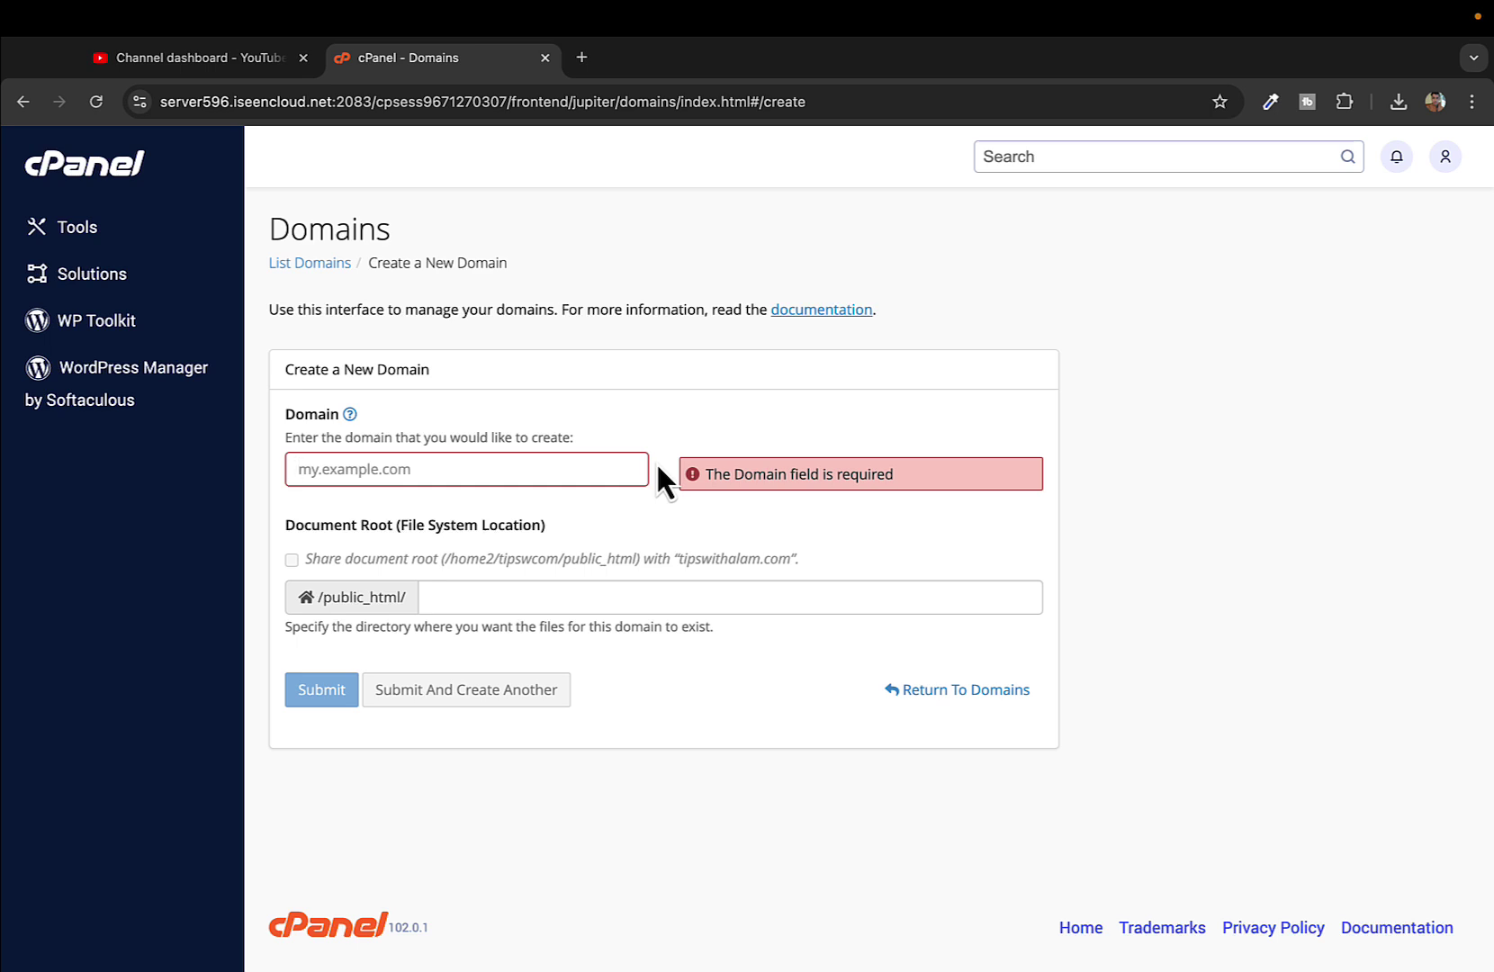
# - Enter shop.tipswithalam.com with its default document root and submit the new domain
pyautogui.click(514, 467)
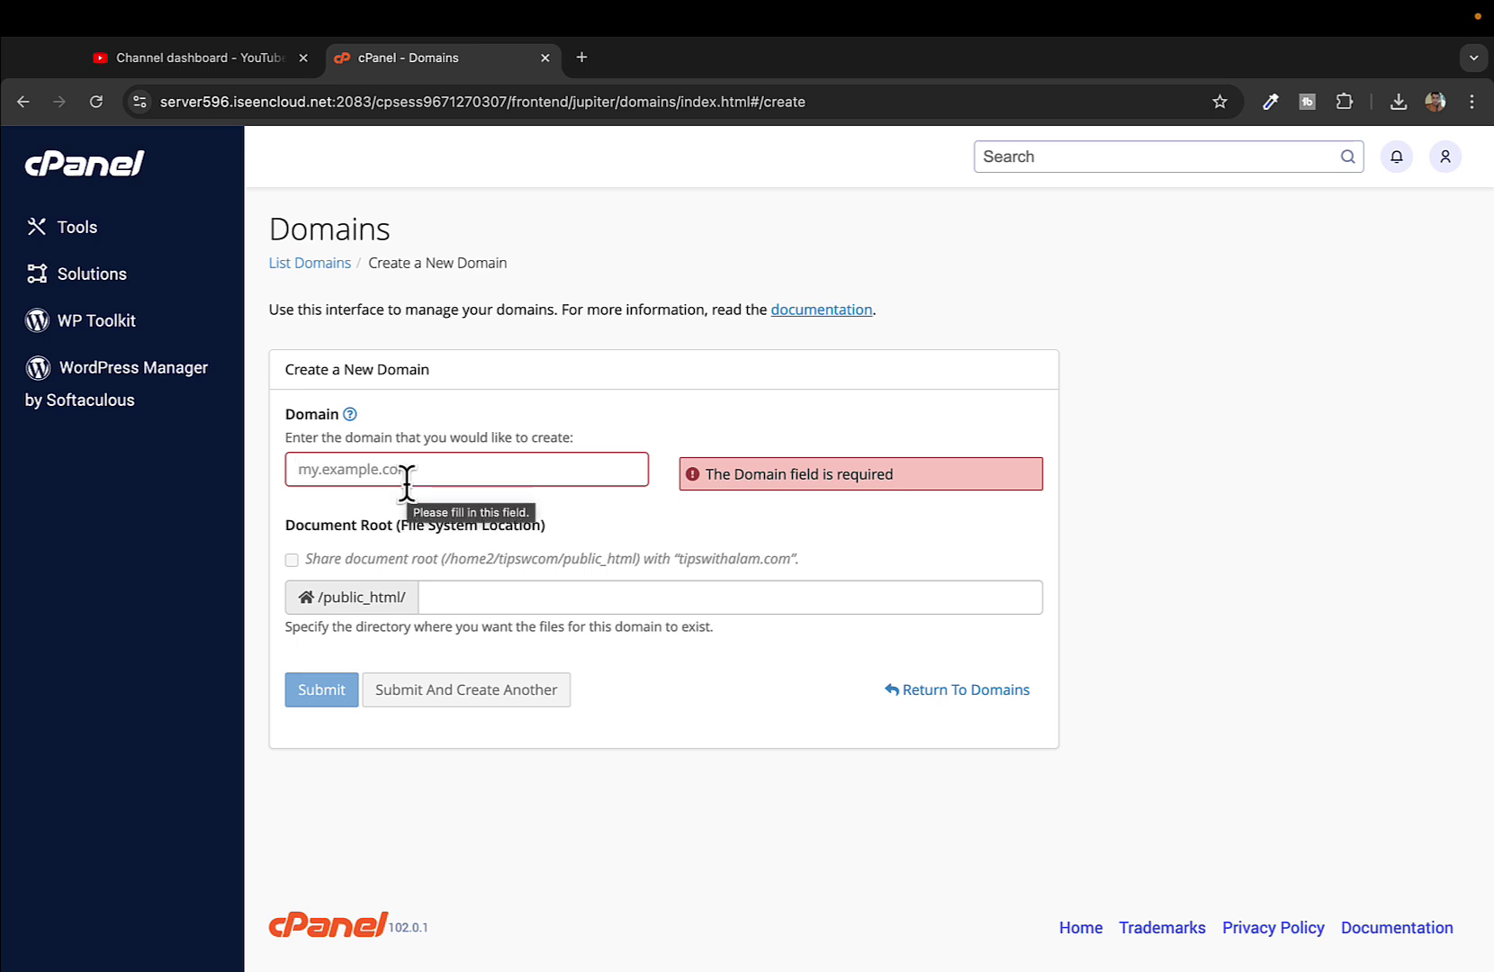
pyautogui.write('shop.tips')
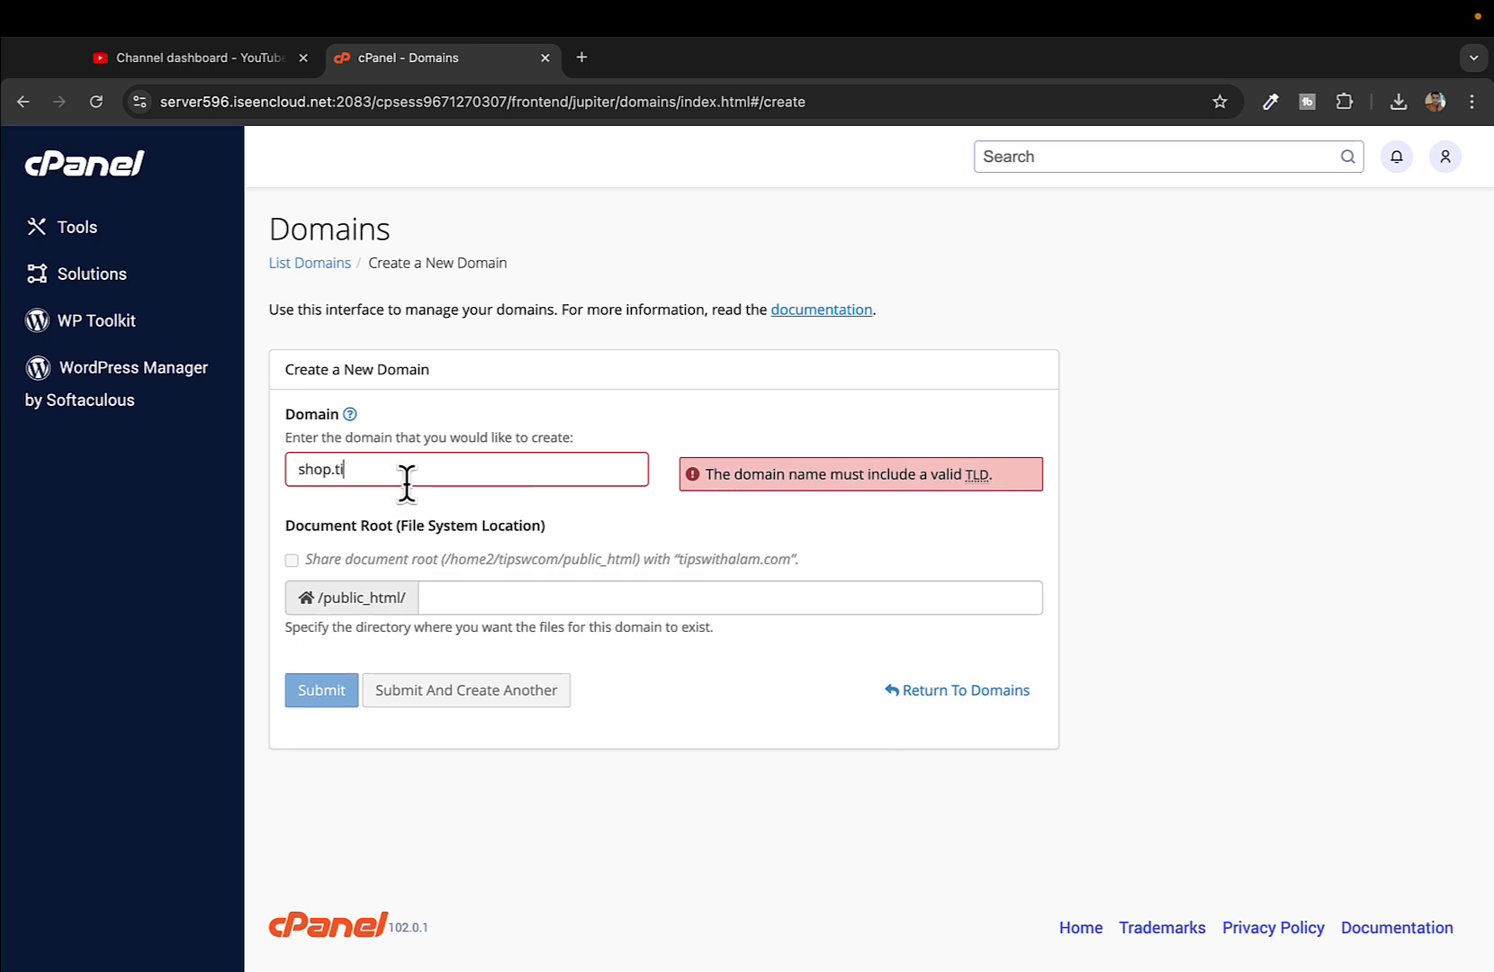
pyautogui.write('withalam.com')
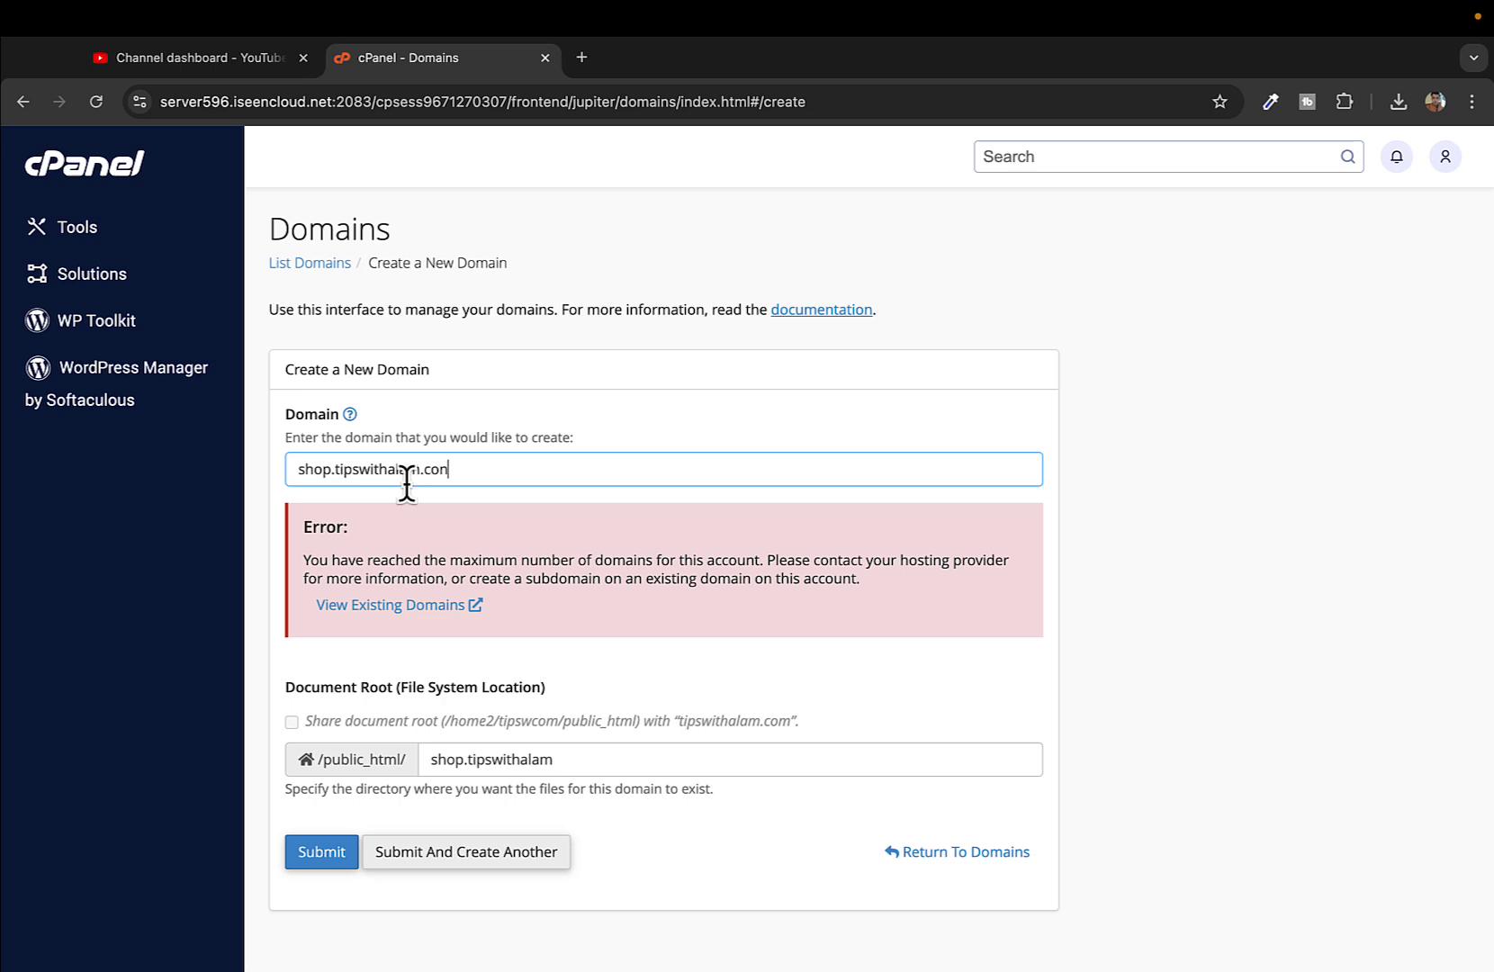
pyautogui.click(621, 422)
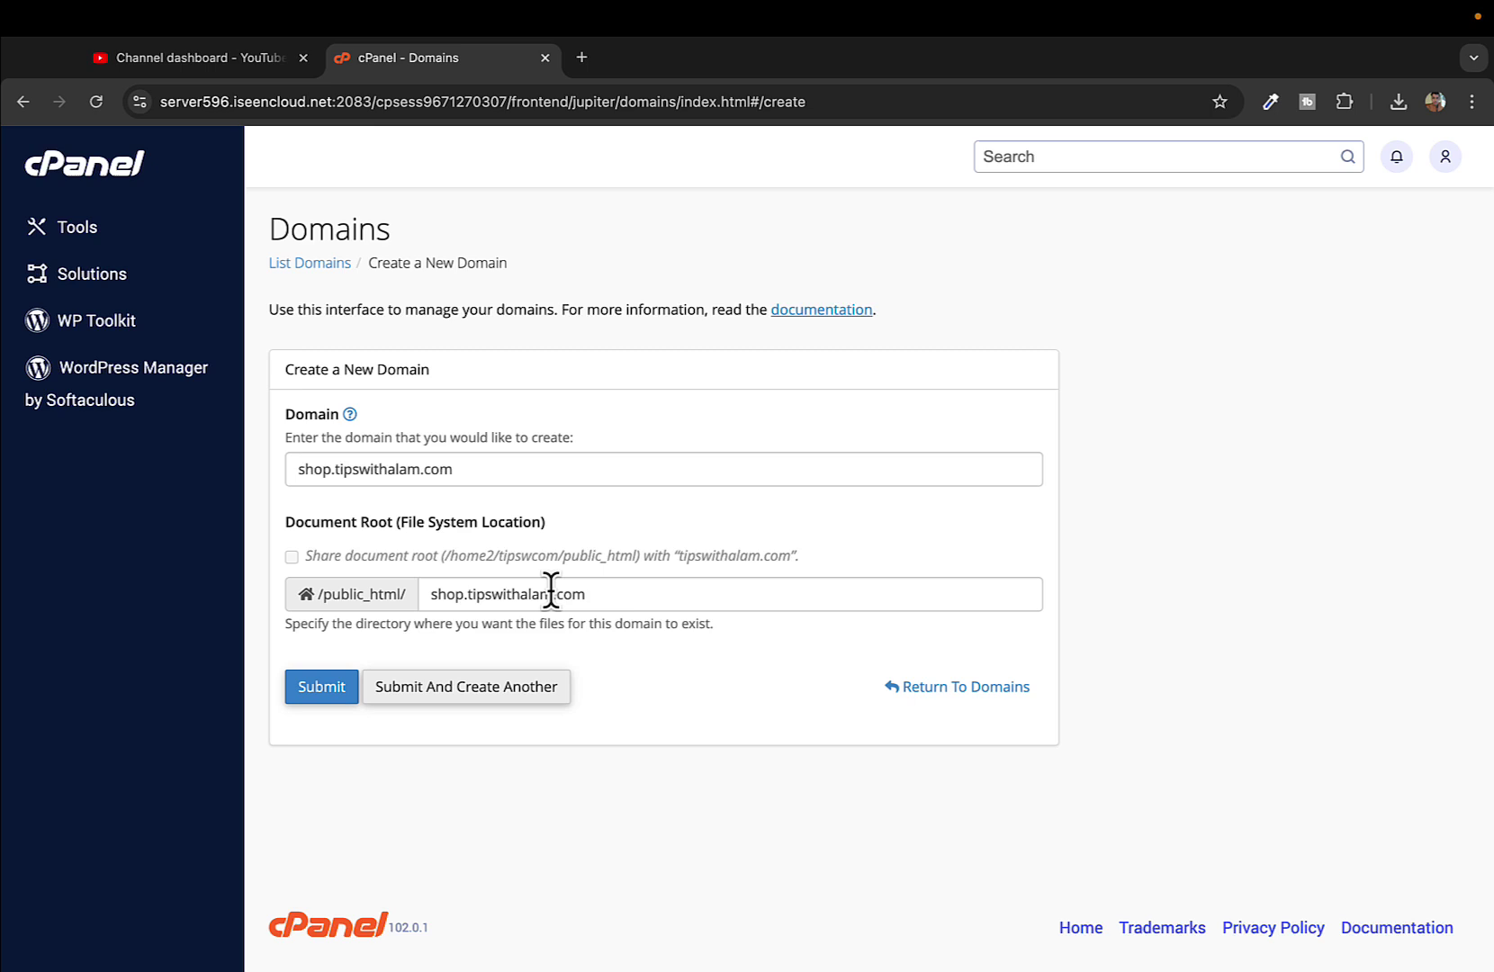
pyautogui.click(321, 690)
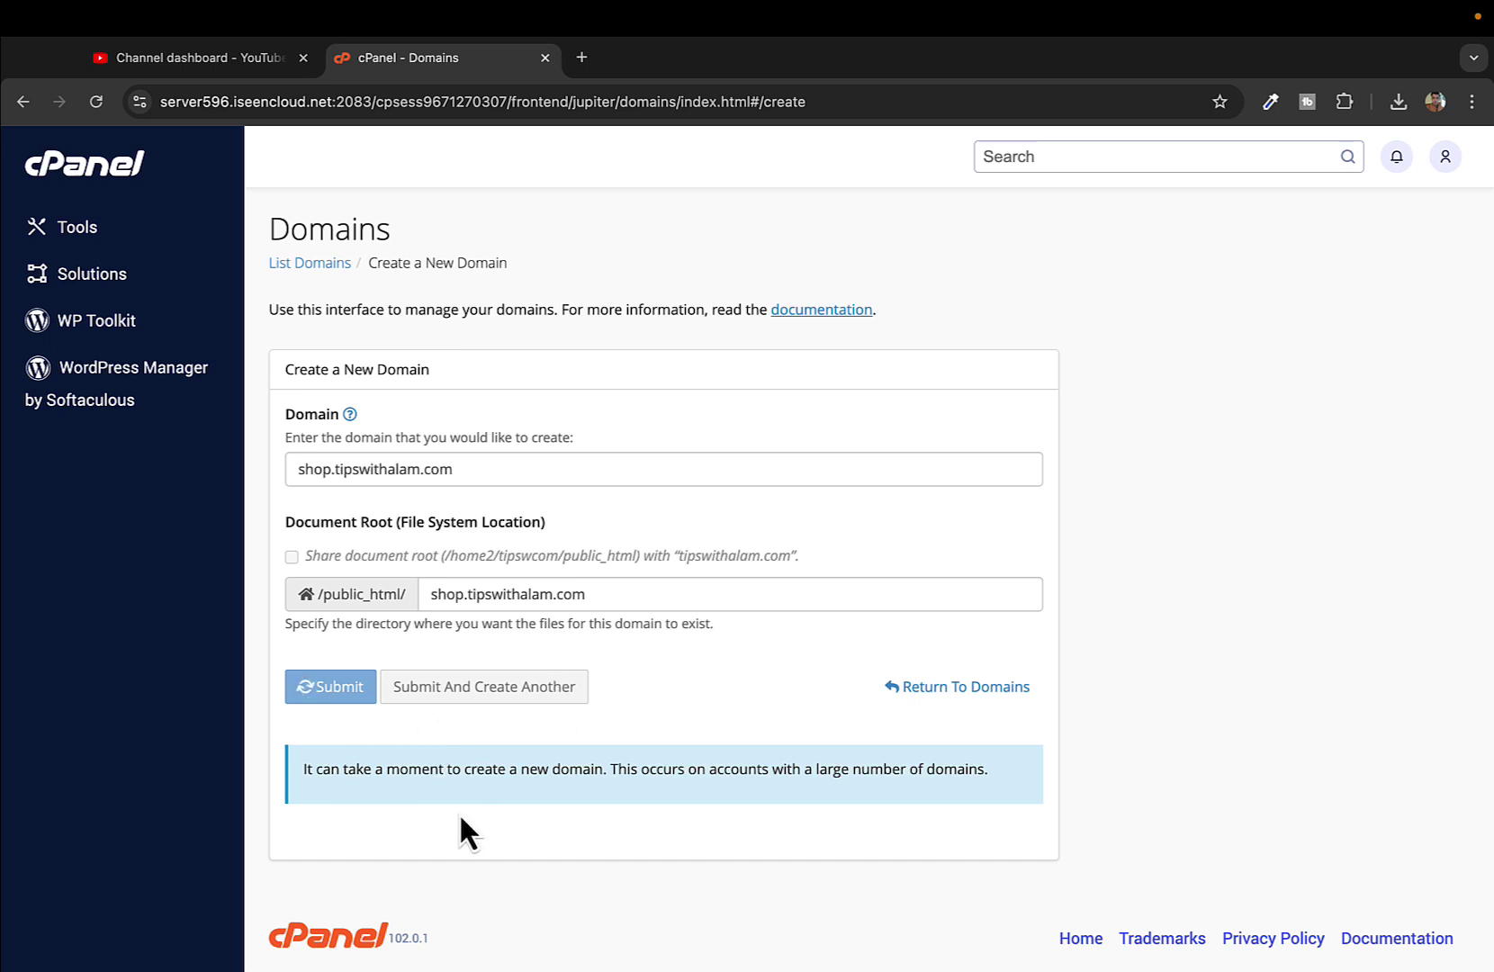
# - Open the management page for shop.tipswithalam.com showing document root /public_html/shop.tipswithalam.com
pyautogui.tripleClick(414, 768)
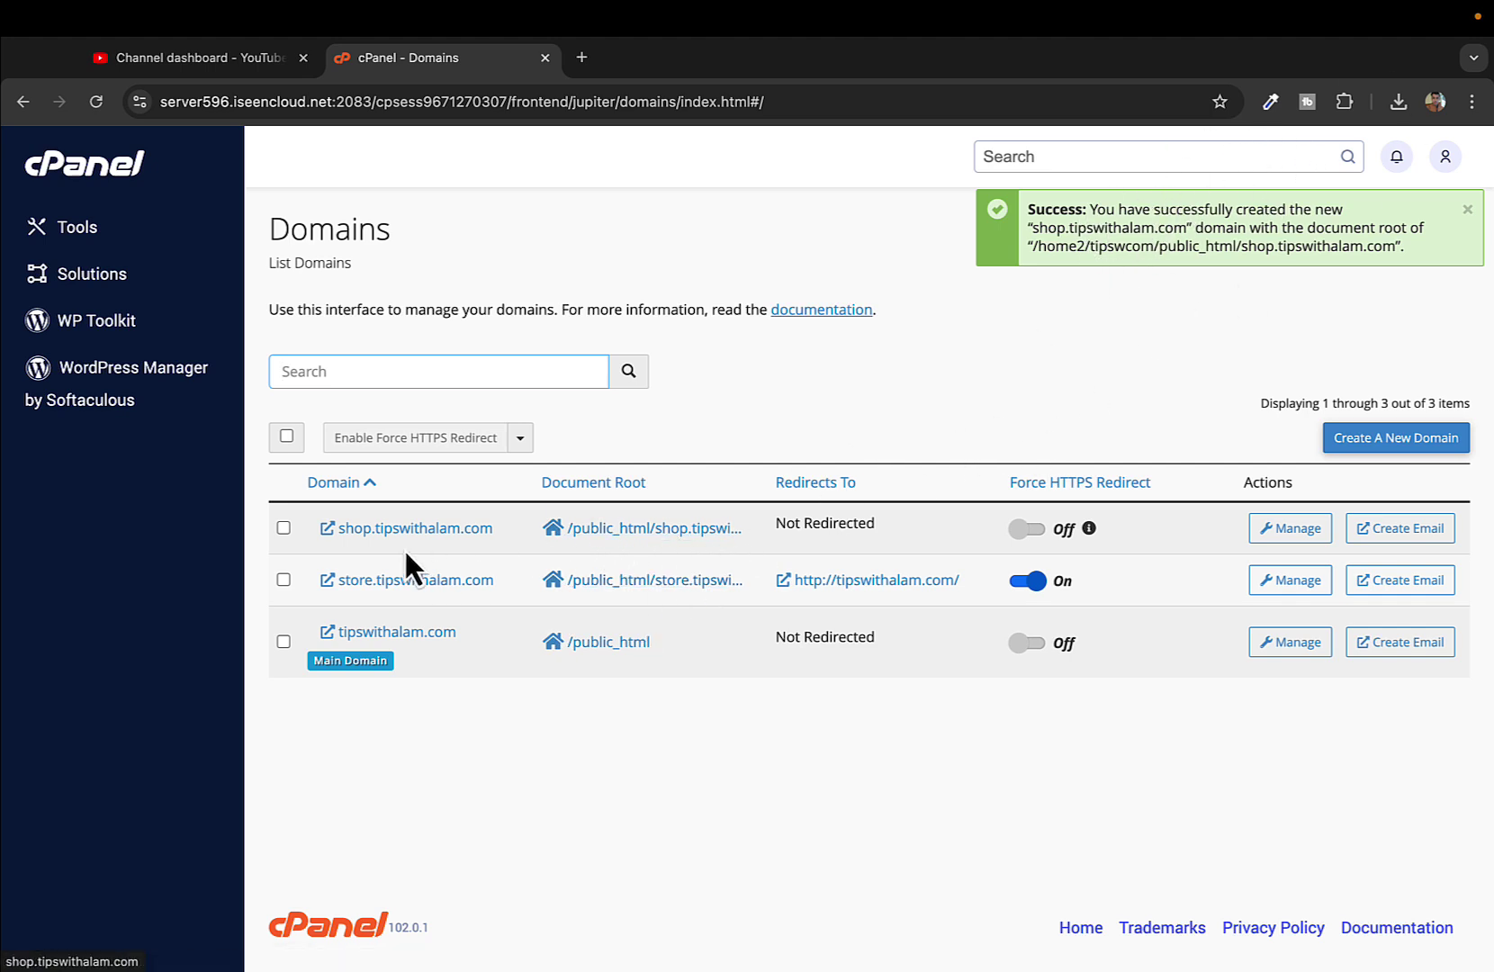
pyautogui.click(1289, 528)
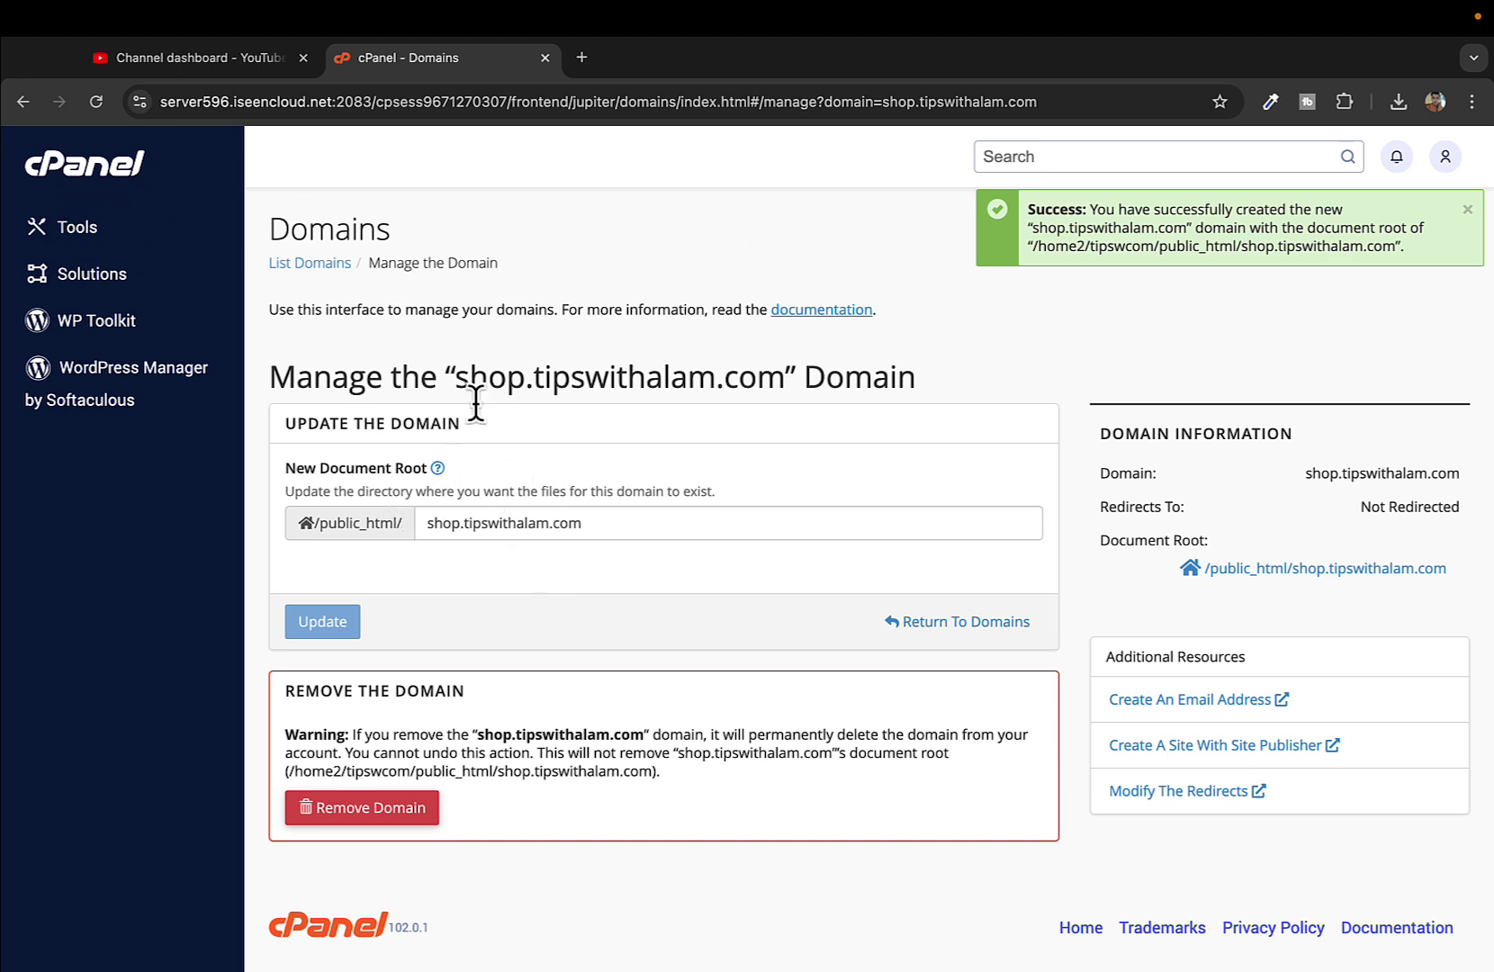
# - Return to the cPanel home and view the Subdomains list showing shop and store.tipswithalam.com
pyautogui.click(129, 176)
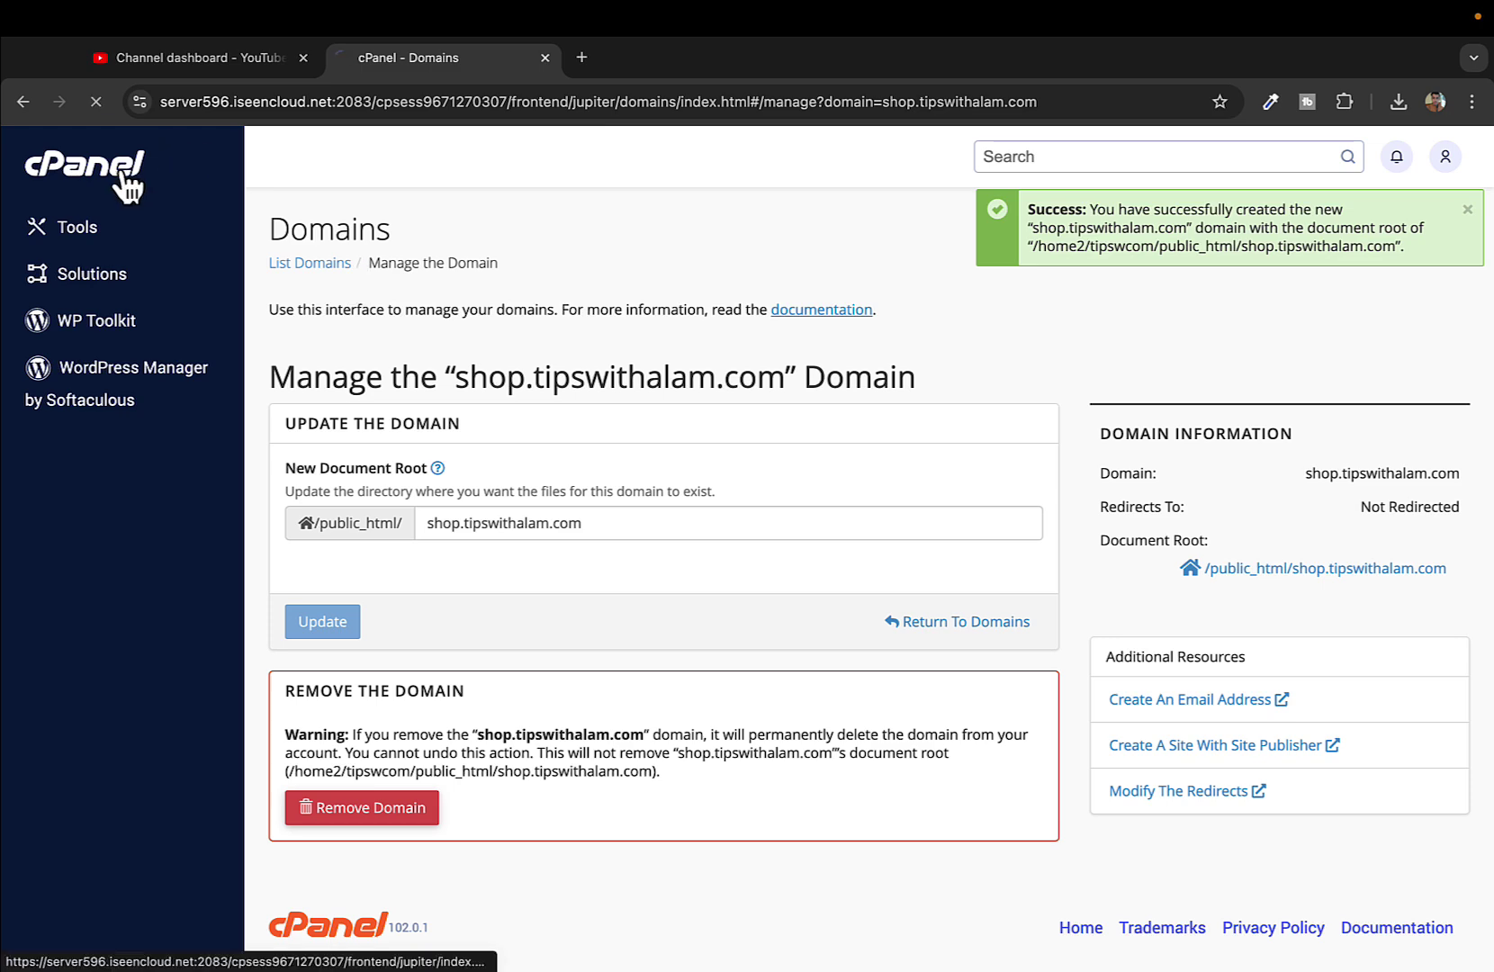
pyautogui.scroll(-5, 530, 403)
pyautogui.scroll(-4, 530, 404)
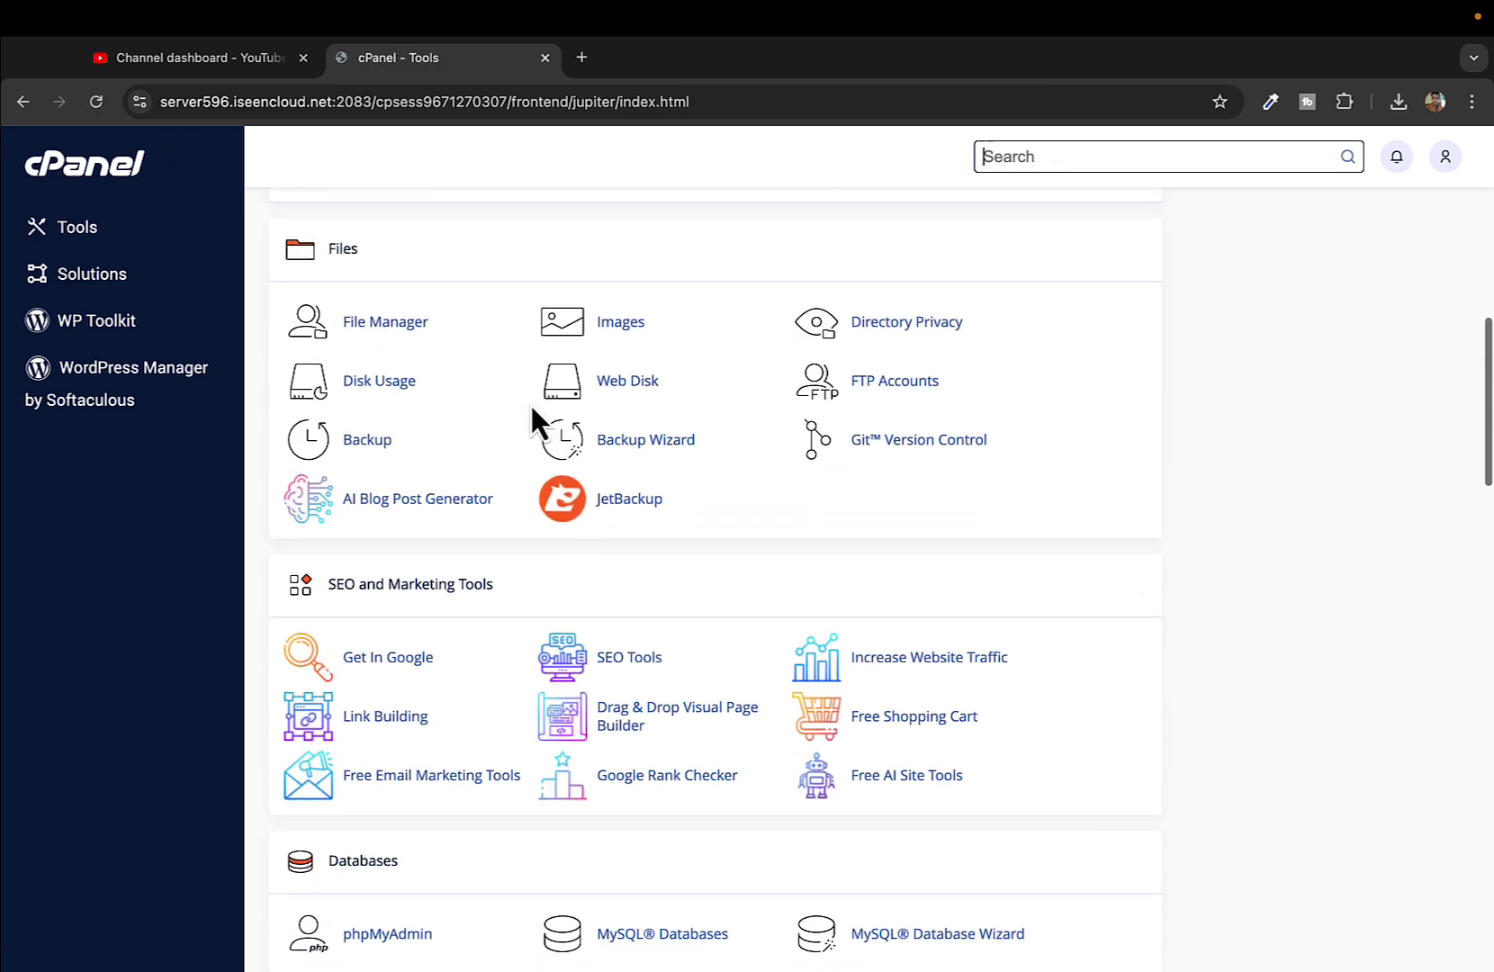
pyautogui.scroll(-5, 530, 404)
pyautogui.scroll(-4, 530, 403)
pyautogui.scroll(-1, 530, 403)
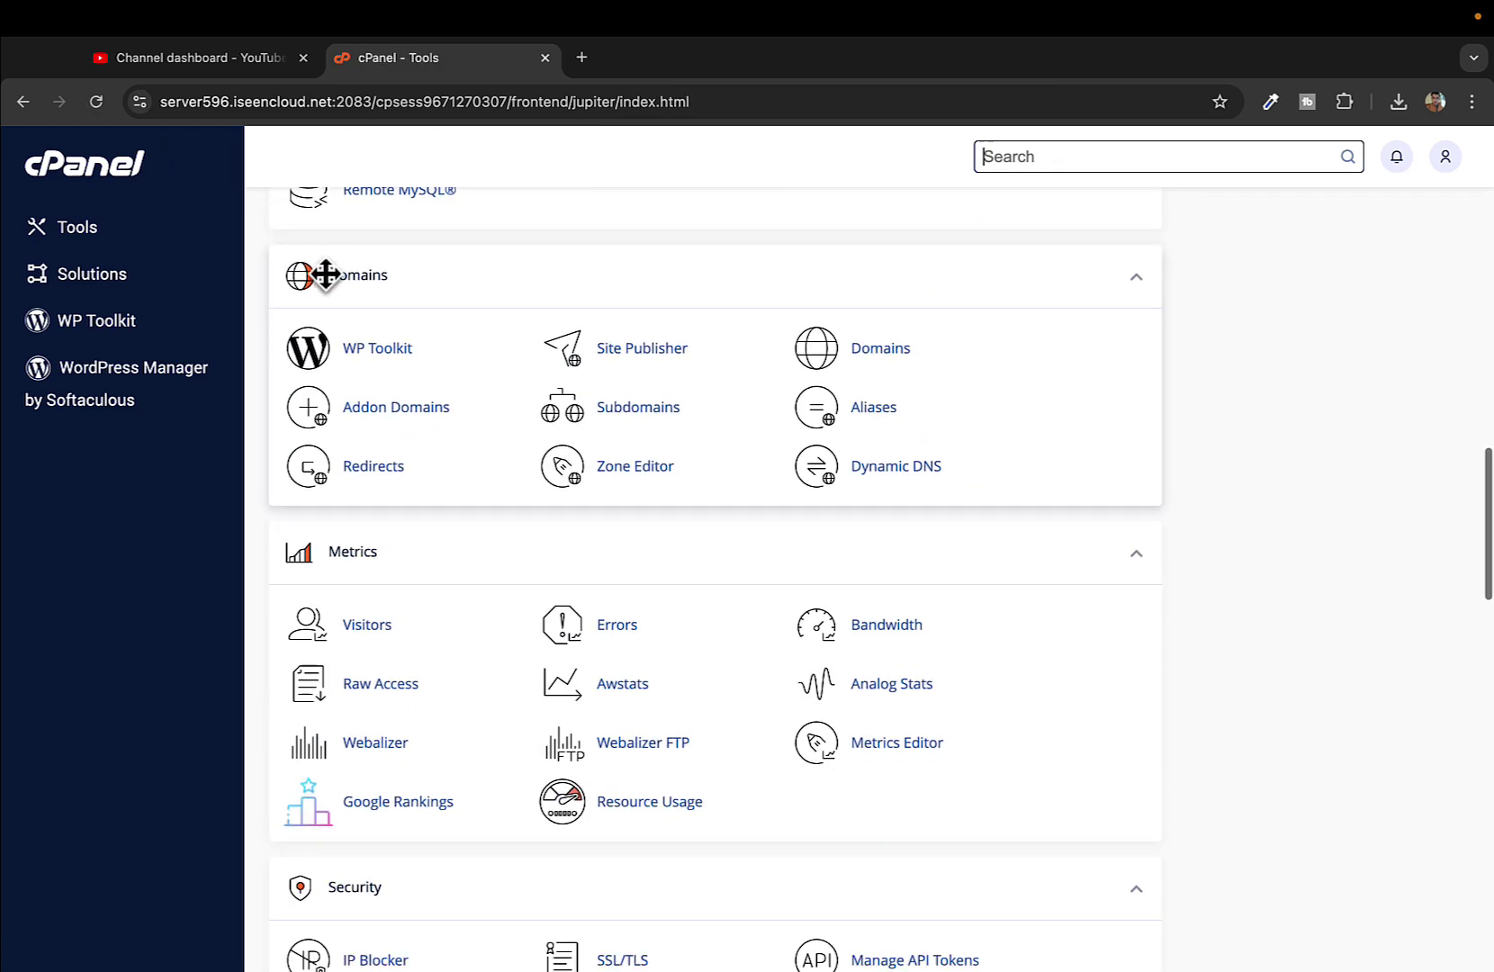
pyautogui.click(637, 407)
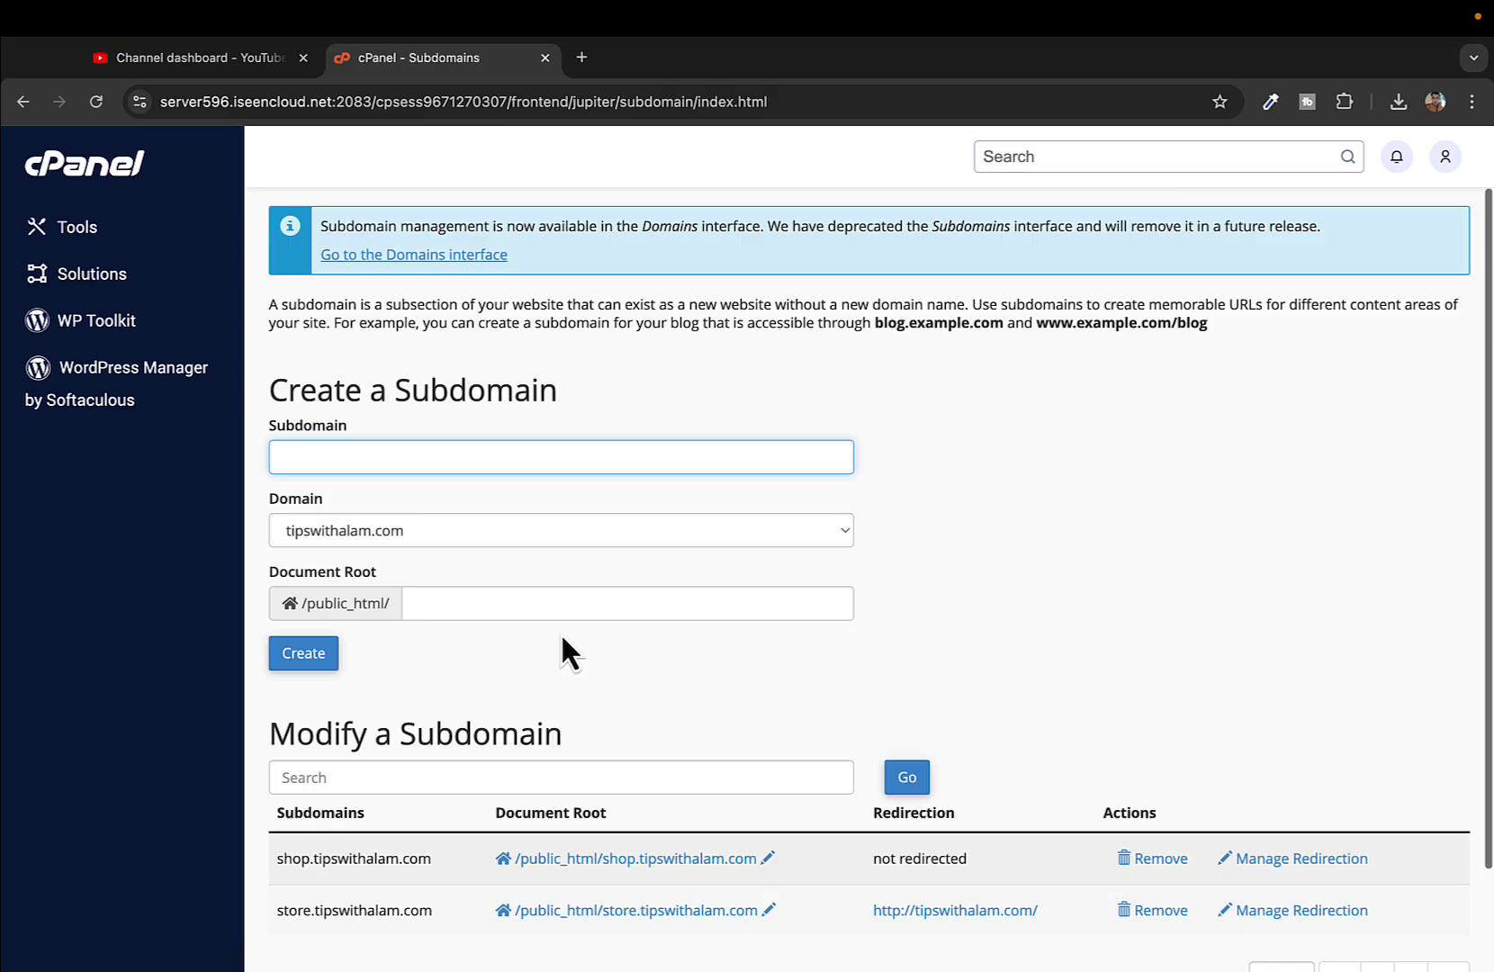
pyautogui.scroll(-2, 559, 632)
pyautogui.click(325, 852)
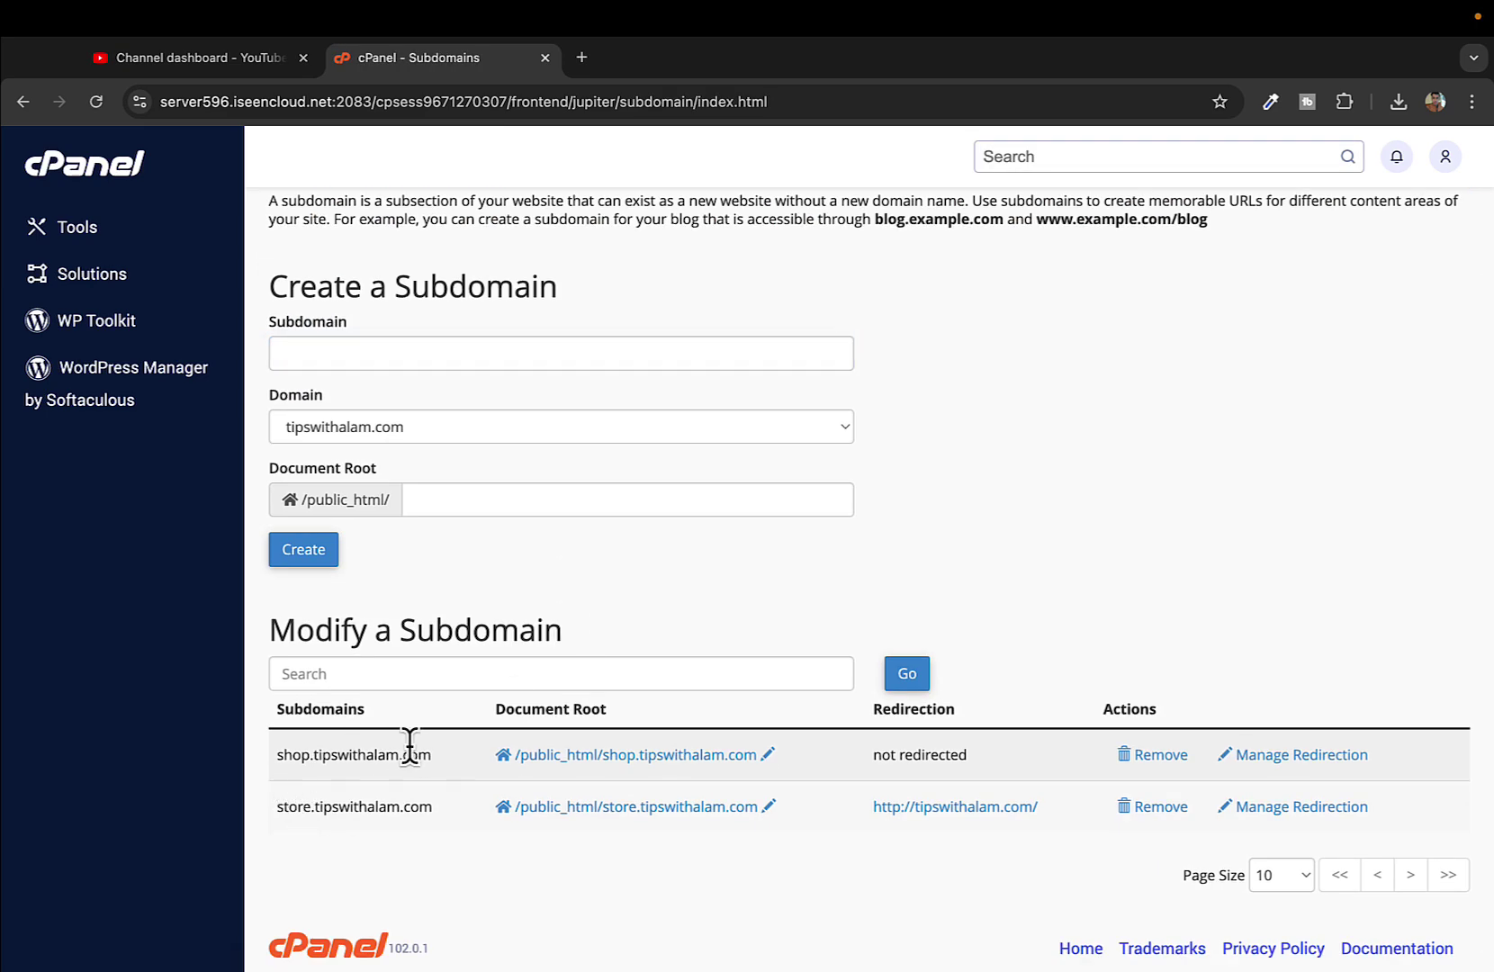
pyautogui.doubleClick(411, 753)
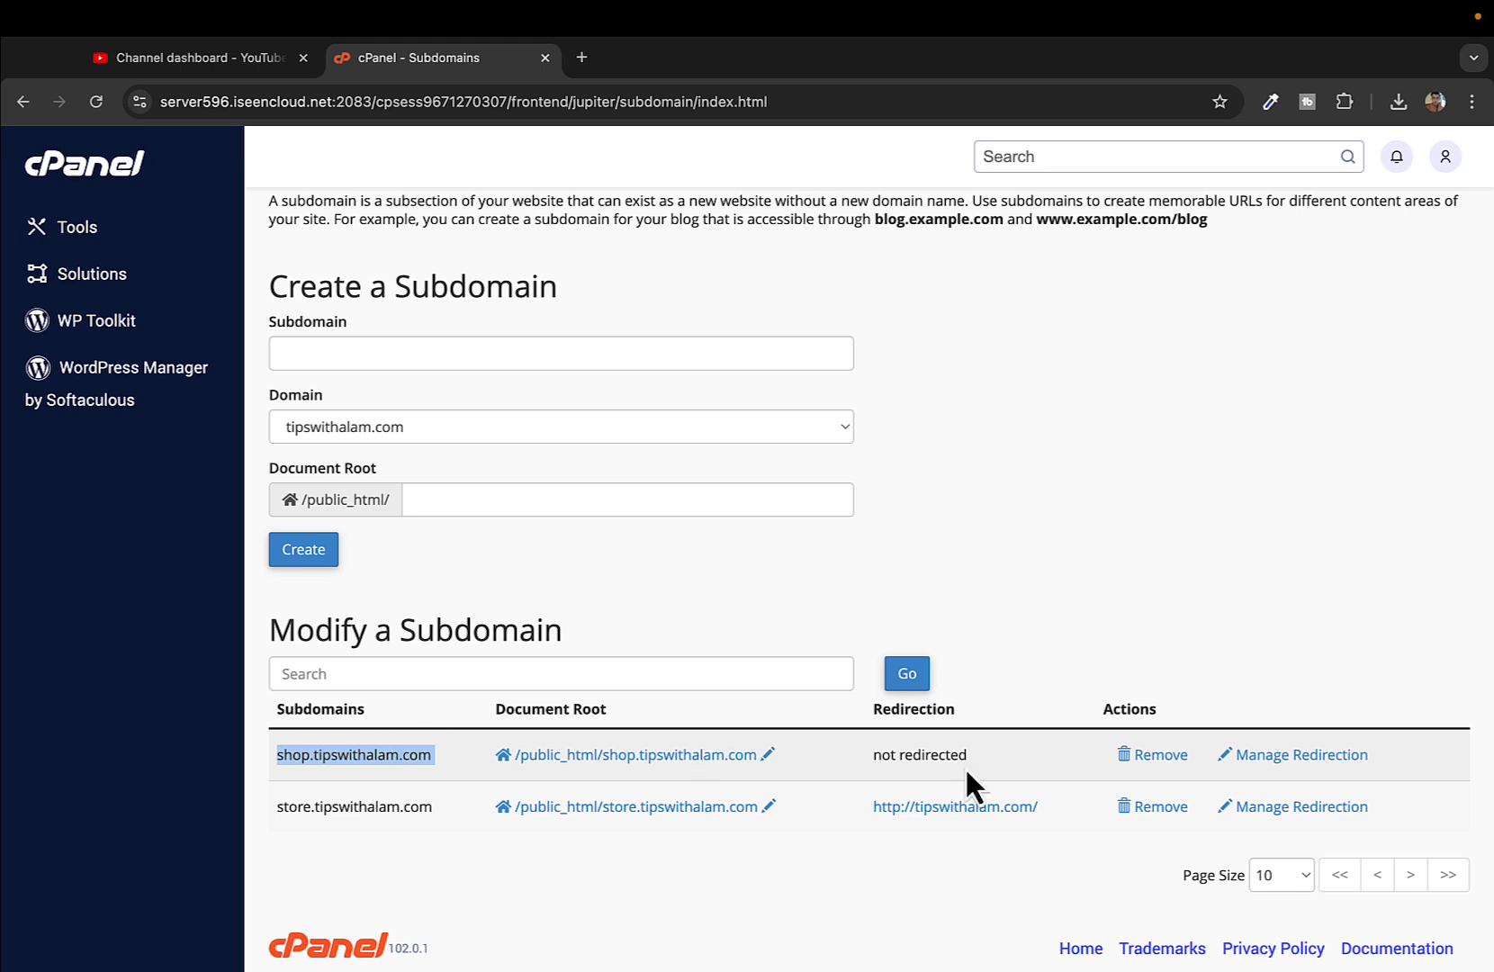